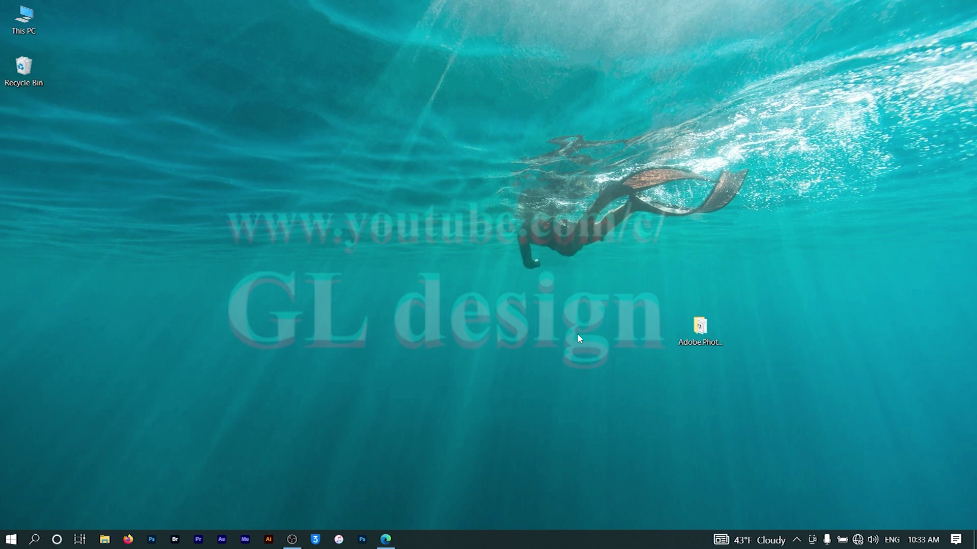
Launch Set-up.exe from the Adobe.Photoshop.2023 folder and start the install, which fails with error 195
double_click(699, 328)
double_click(253, 235)
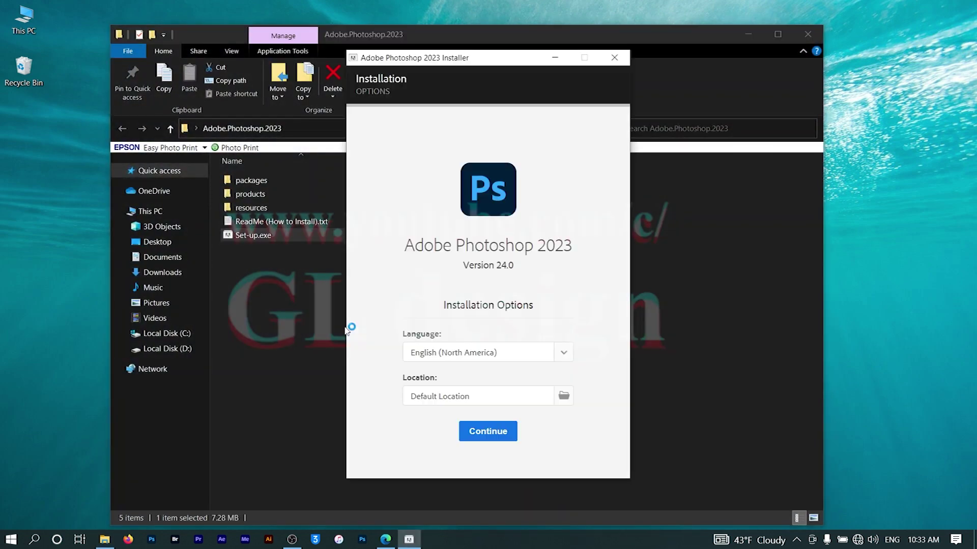
click(489, 430)
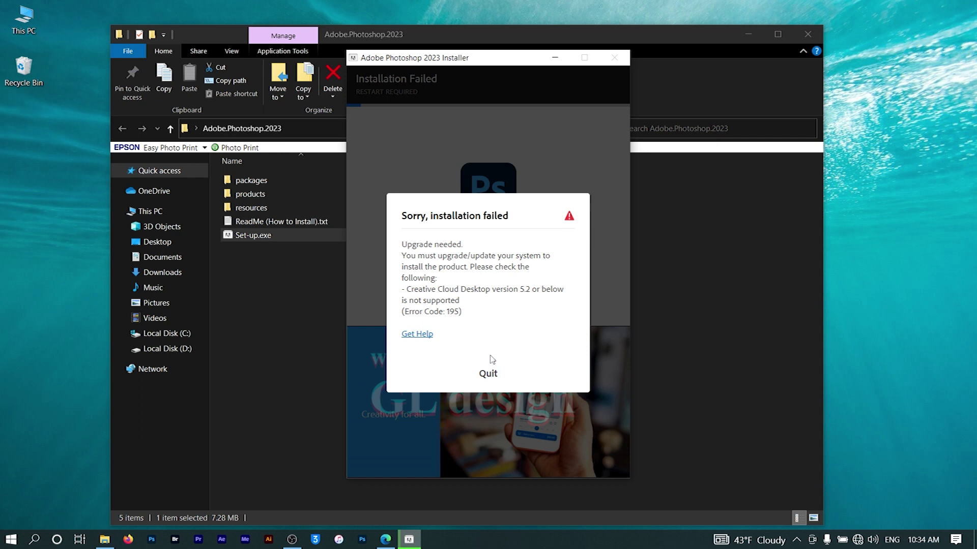
Dismiss the error and extract AdobePhotoshop24-Core_x64.zip in place inside products > PHSP
click(492, 360)
double_click(292, 194)
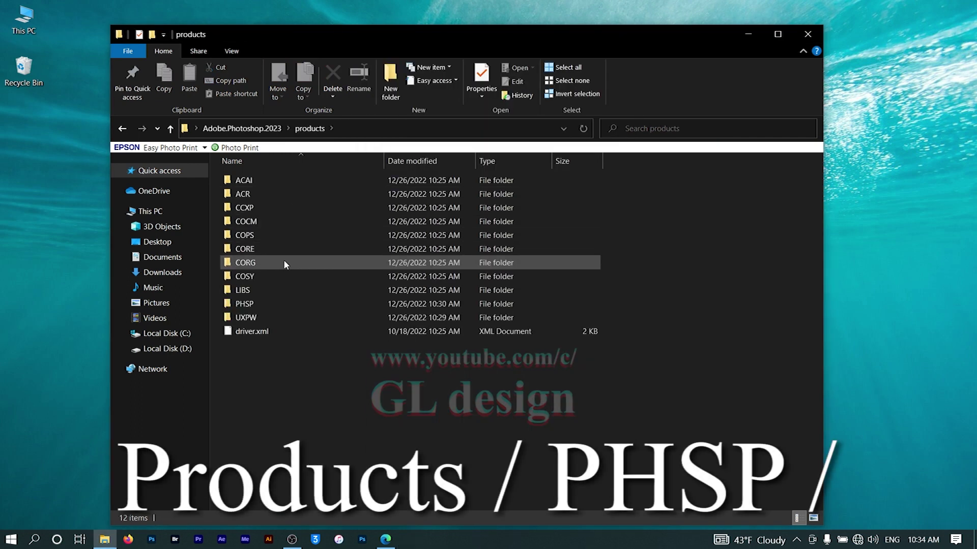
double_click(277, 302)
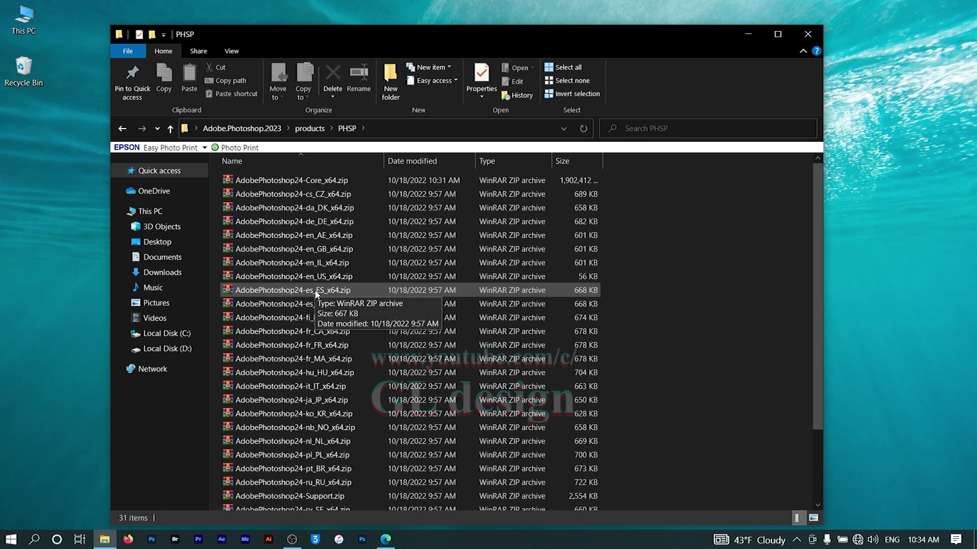
scroll(295, 293, down, 2)
scroll(295, 293, up, 2)
right_click(300, 184)
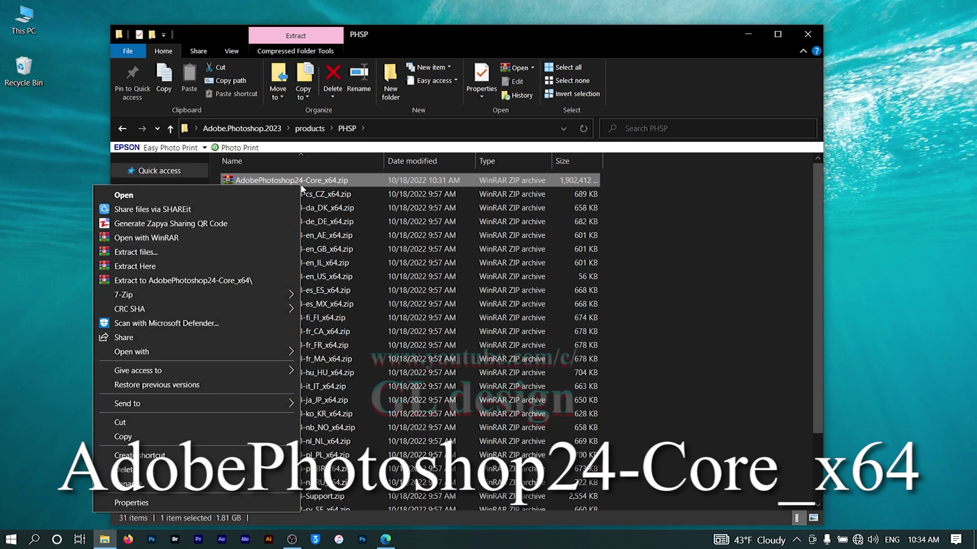
click(267, 266)
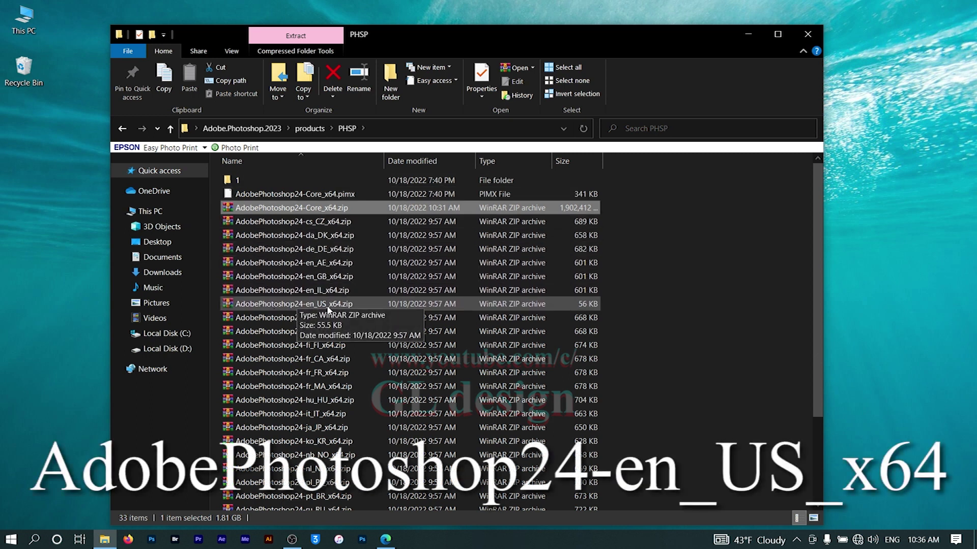
Extract the en_US zip into PHSP and copy the Locales and PDFSettings folders from folder 16
right_click(328, 306)
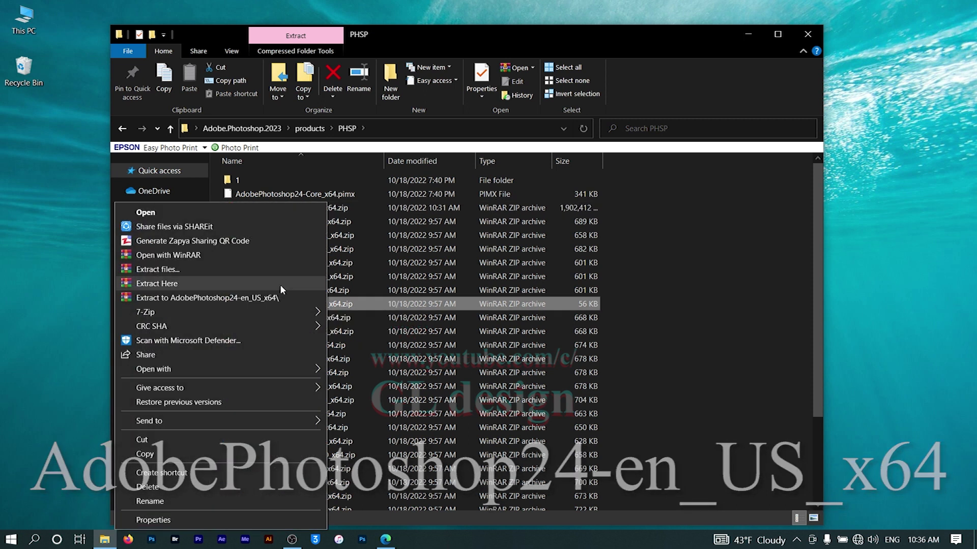
click(280, 284)
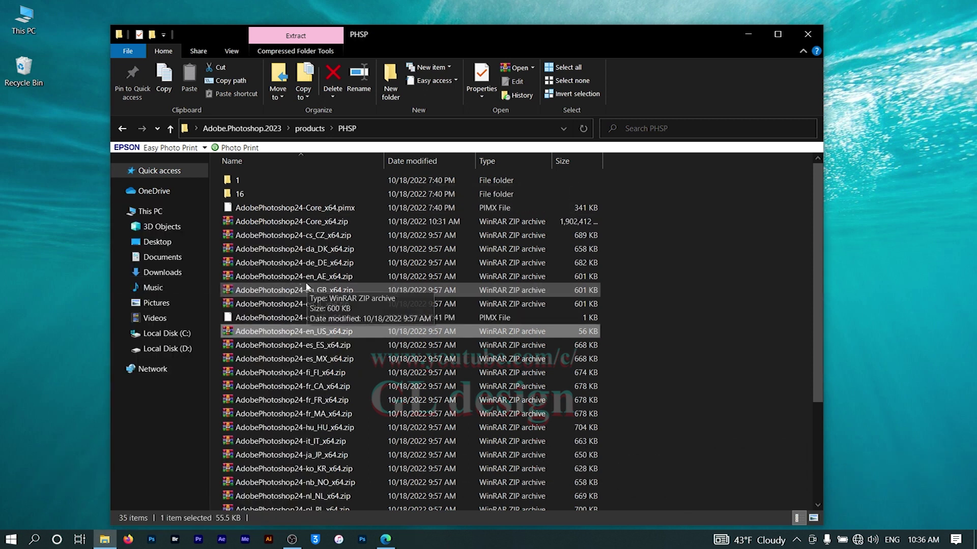
double_click(262, 194)
drag(277, 218, 256, 184)
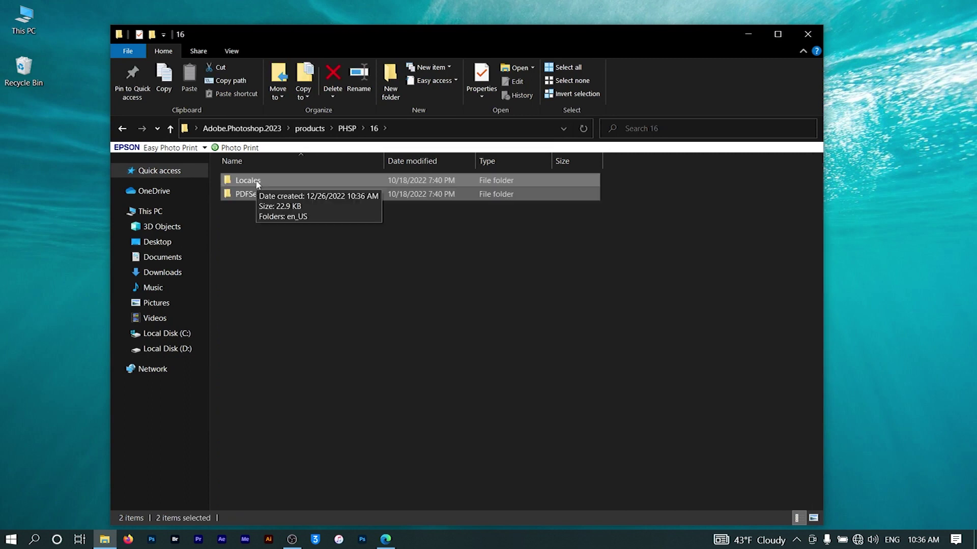
right_click(257, 183)
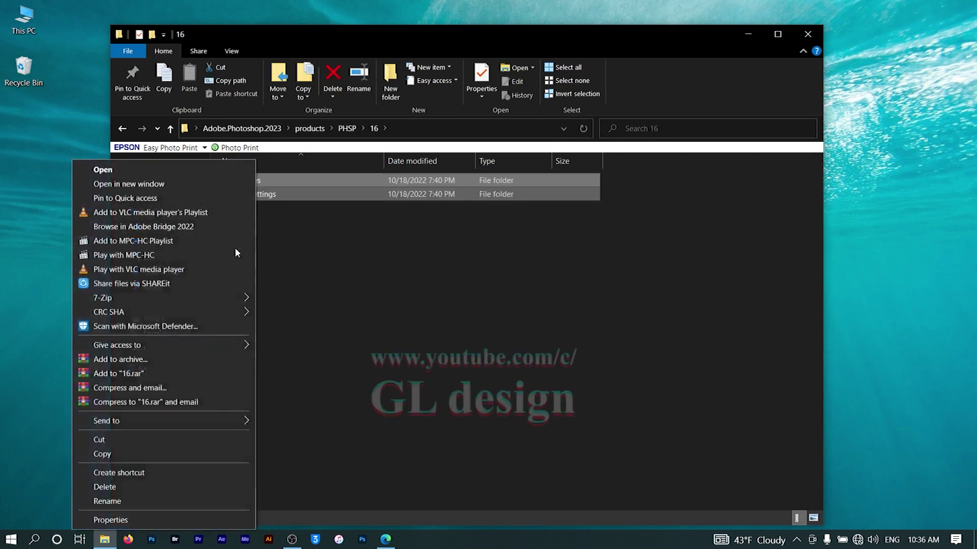
click(189, 454)
Paste Locales and PDFSettings into PHSP\1\Application alongside Photoshop.exe
click(123, 128)
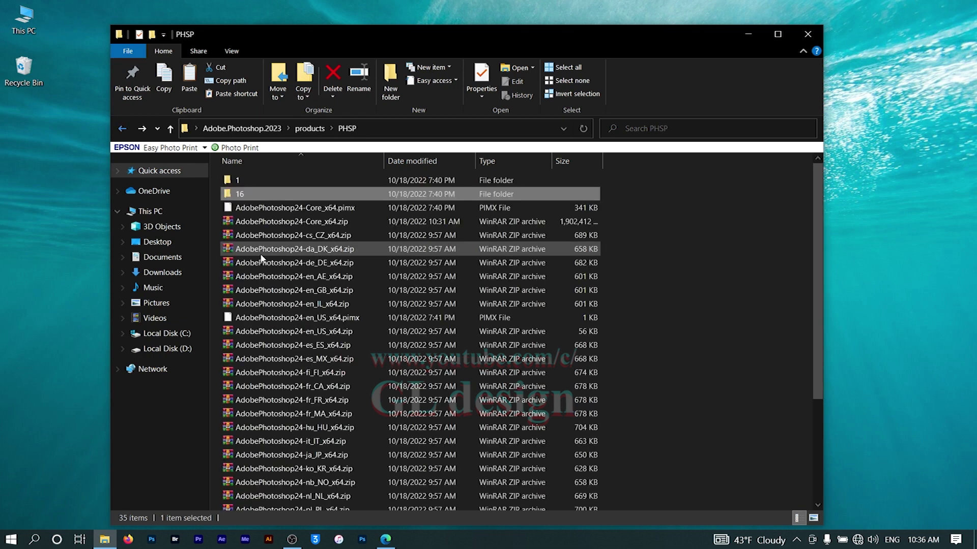
double_click(279, 183)
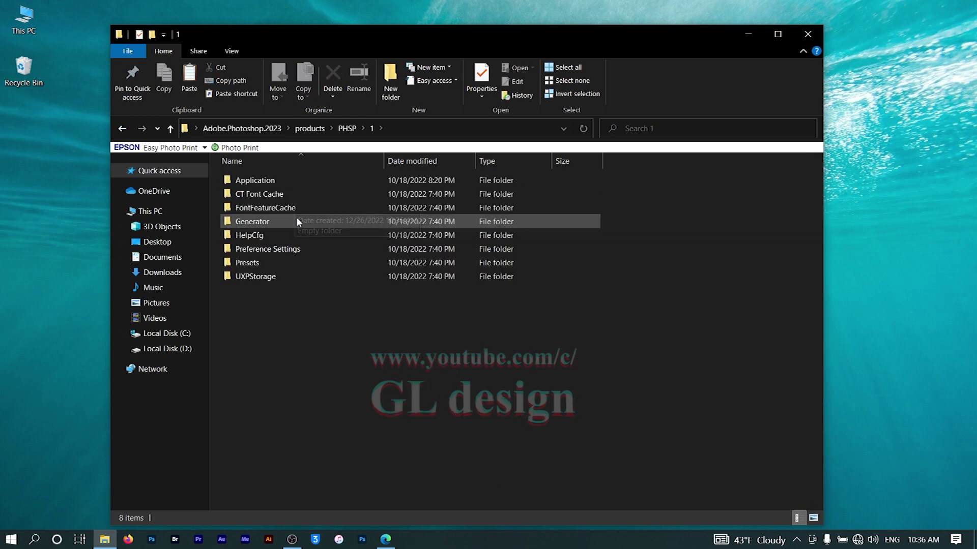
double_click(301, 179)
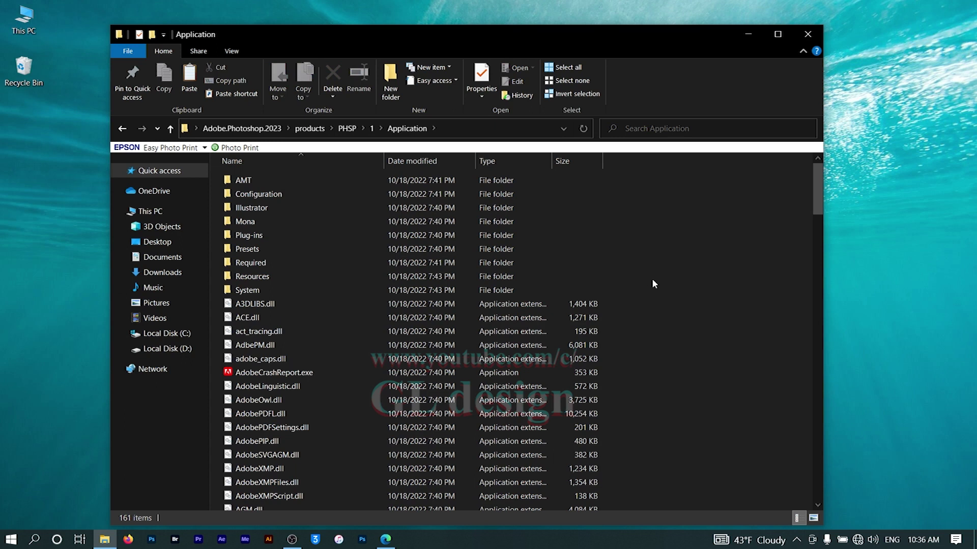
right_click(719, 264)
click(685, 351)
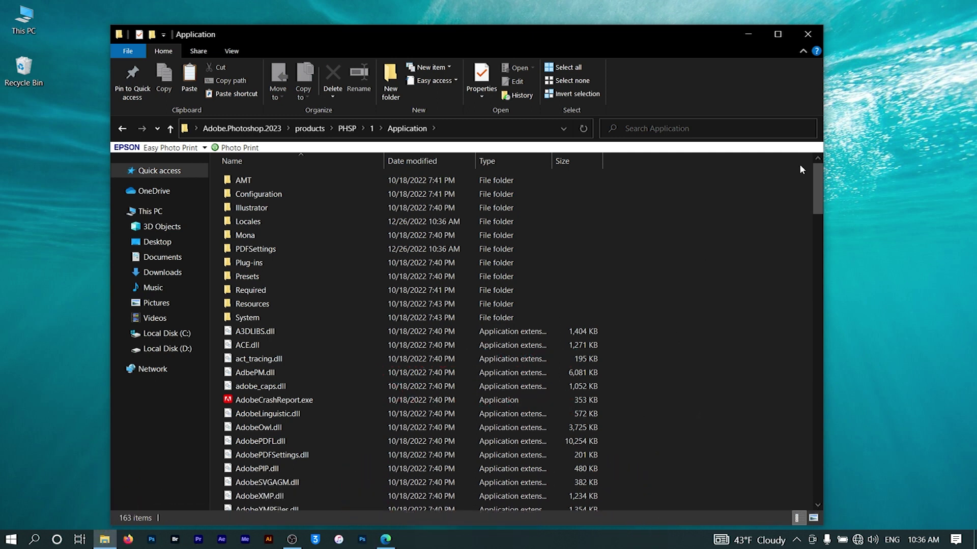
drag(817, 191, 816, 433)
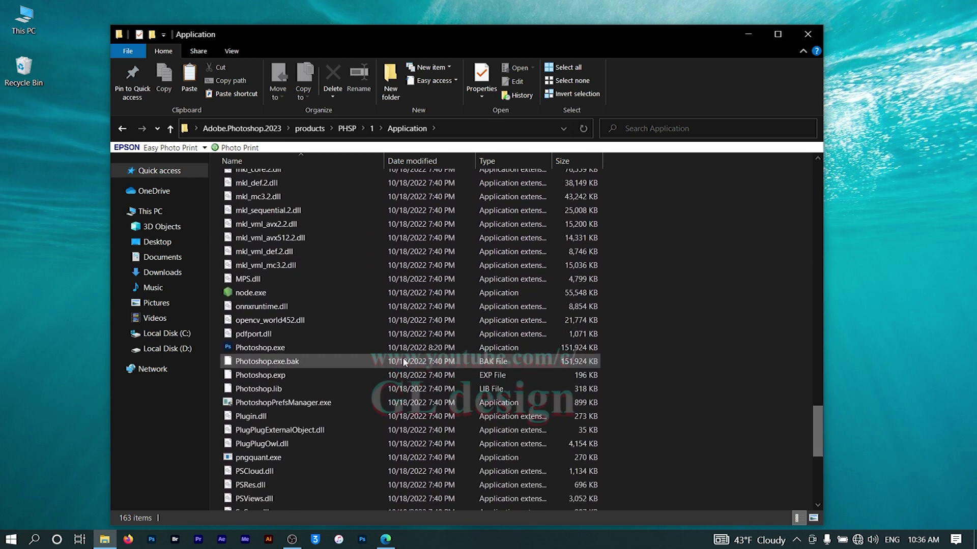
Run Photoshop.exe from the Application folder as administrator
click(250, 350)
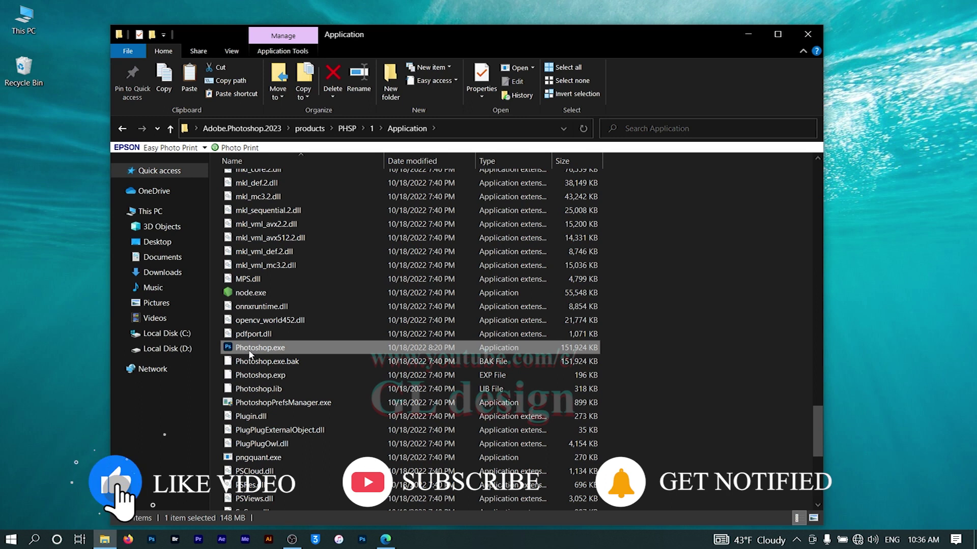
right_click(250, 353)
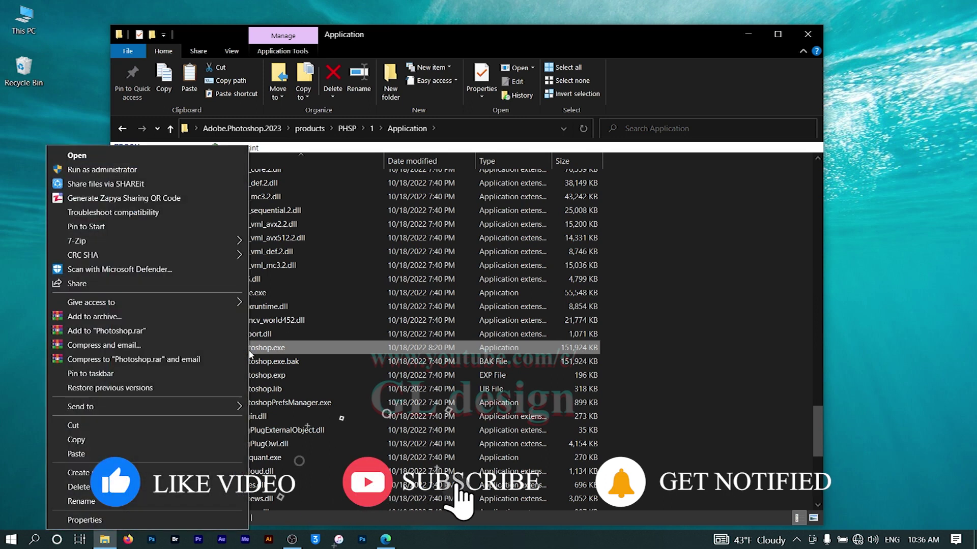
click(84, 174)
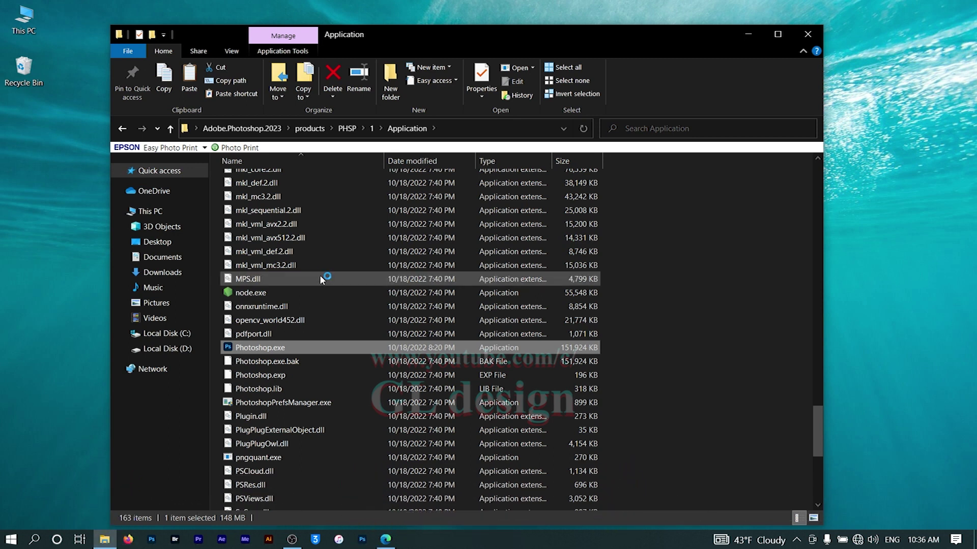